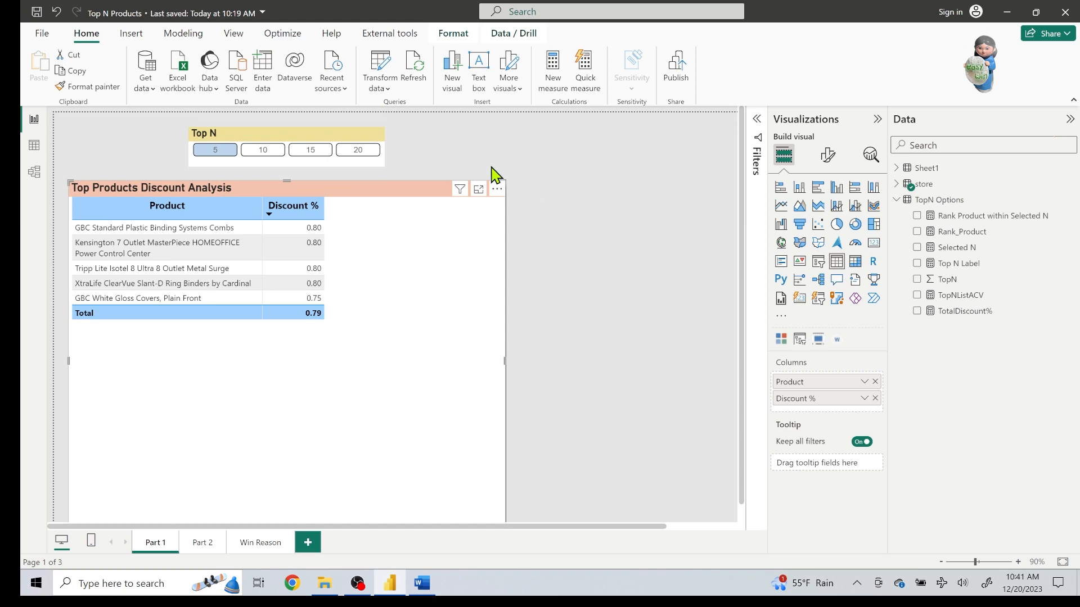
Step: Look over the available data source types and the store table's rows, and list the store fields in the report
click(149, 66)
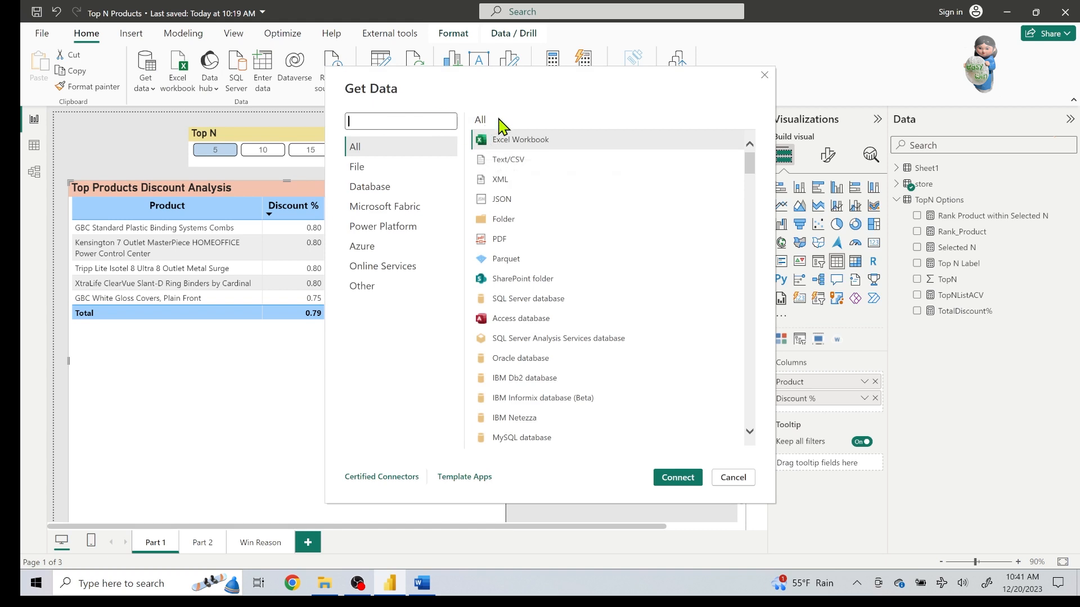
click(734, 477)
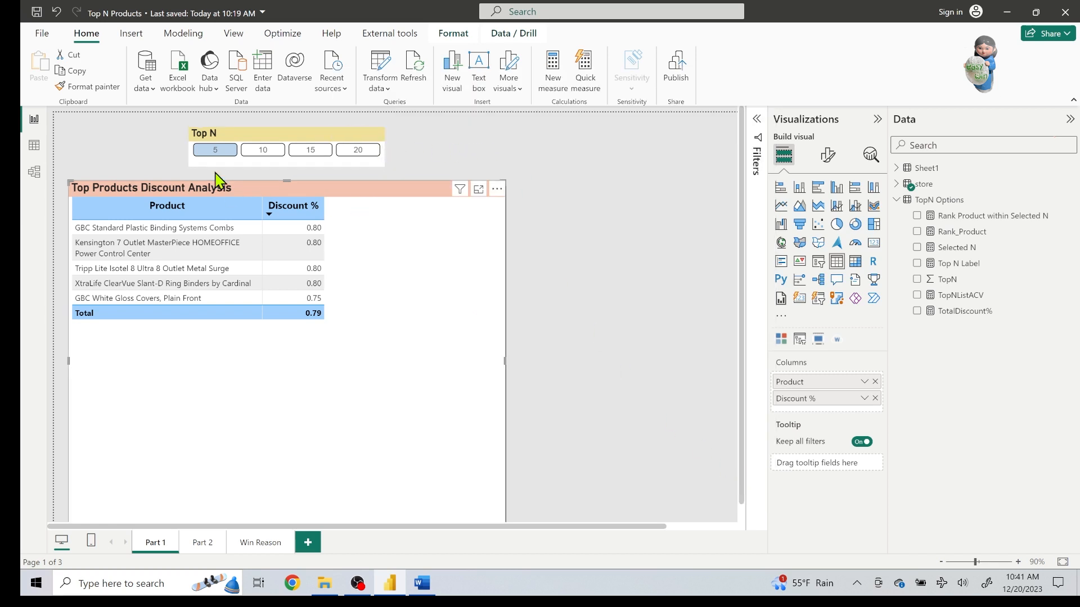
click(37, 146)
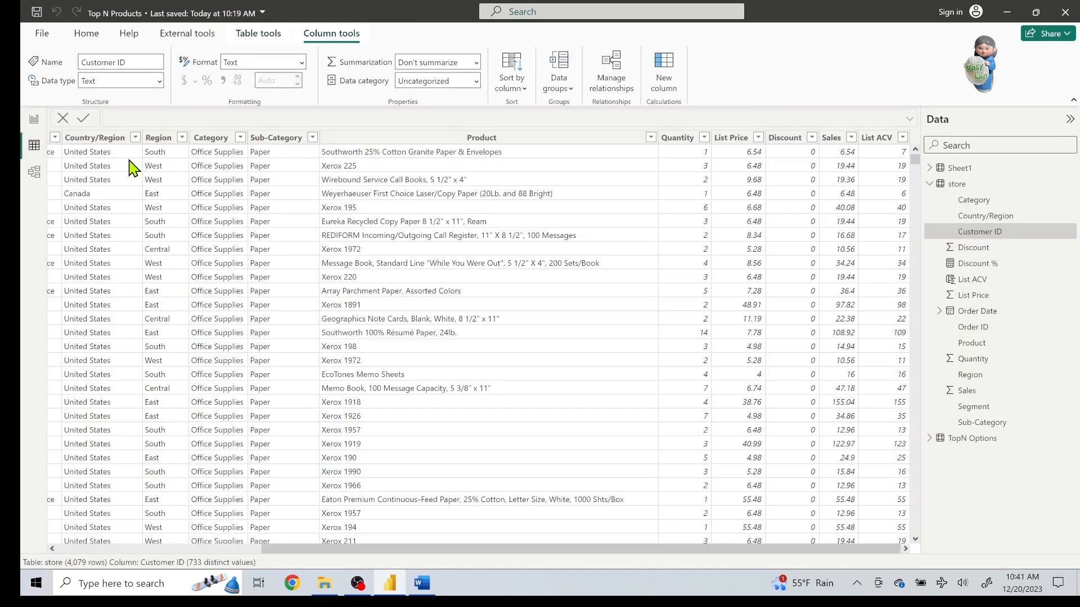
click(34, 120)
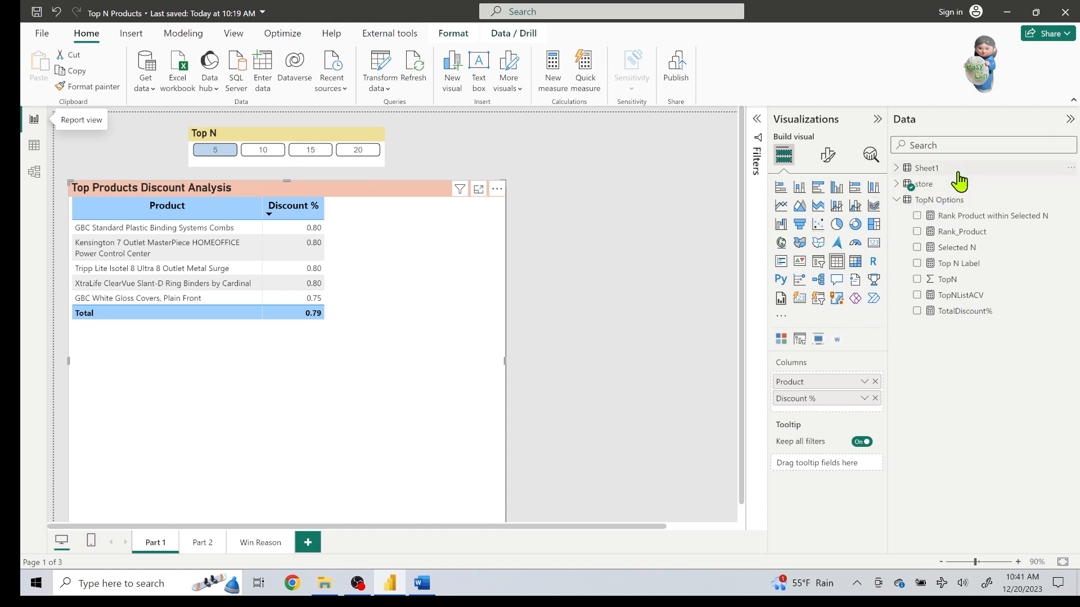
click(897, 200)
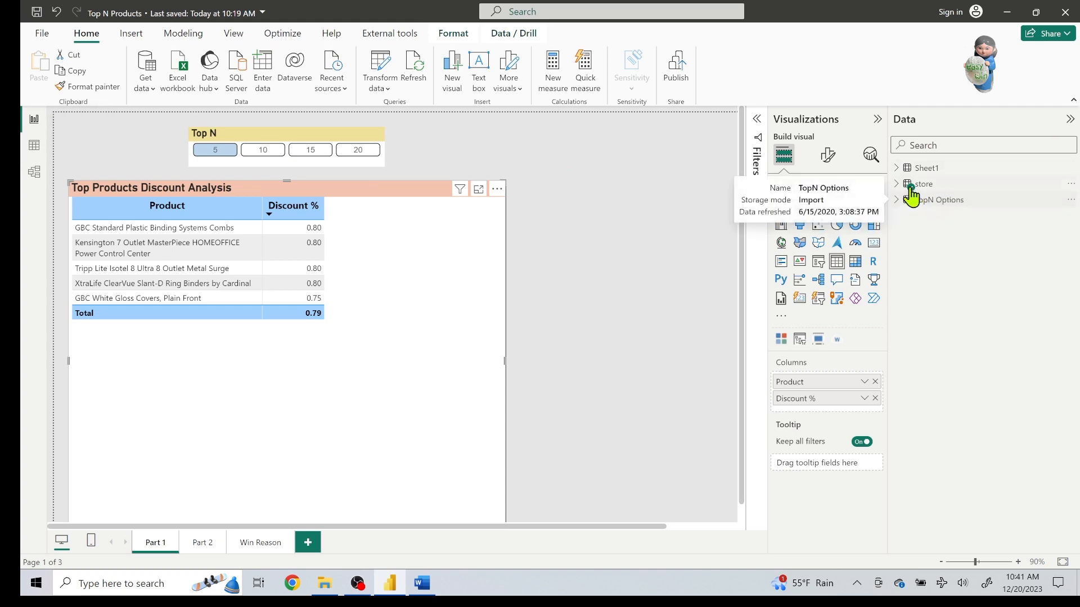
click(901, 185)
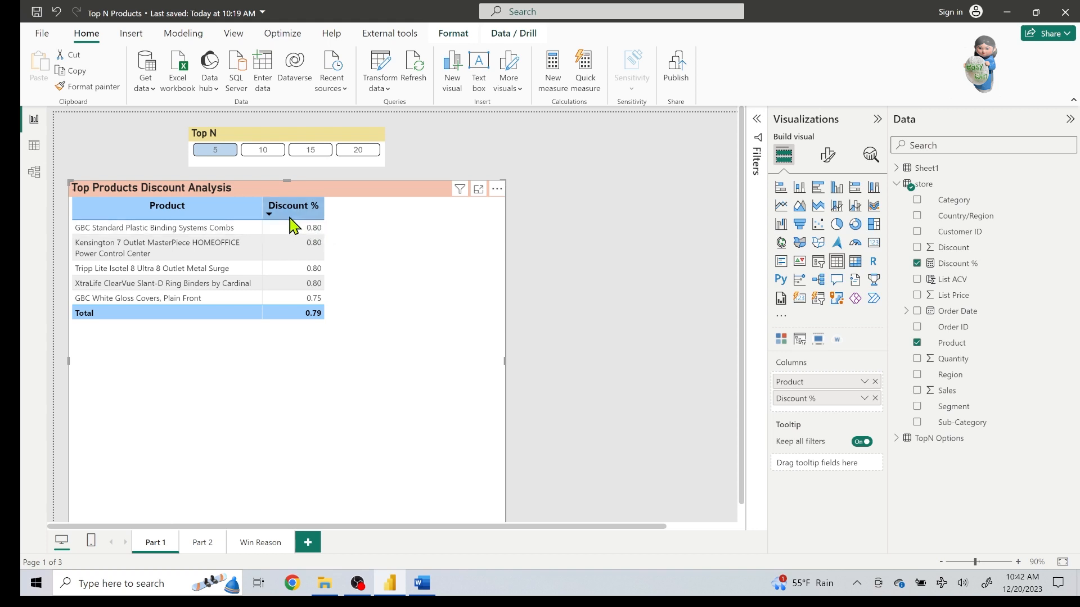
Step: Toggle the Discount % sort of the Top Products Discount Analysis table between ascending and descending, ending with descending
click(268, 218)
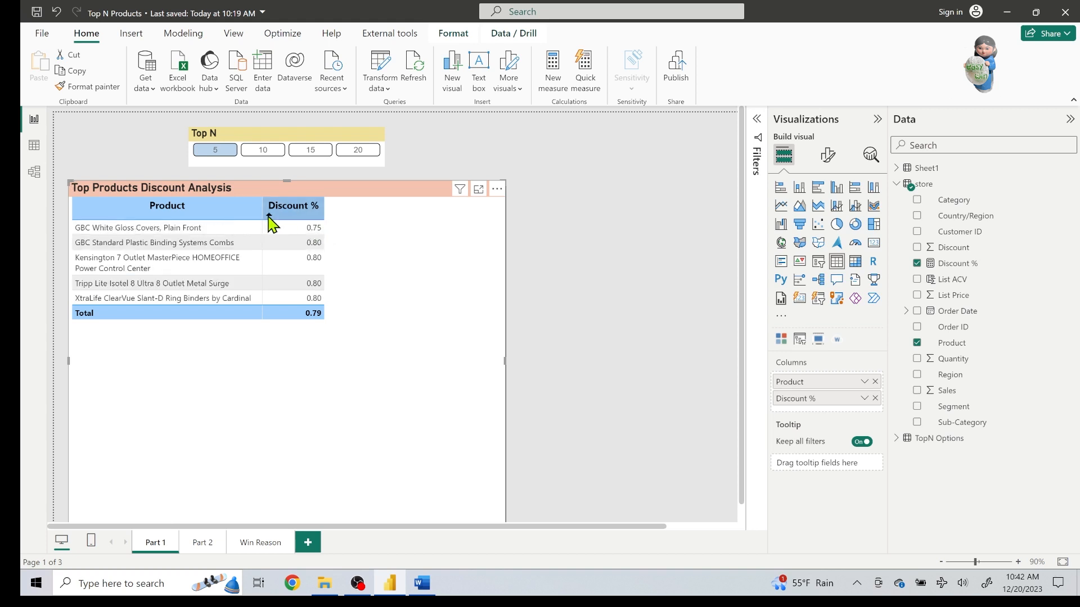
click(270, 217)
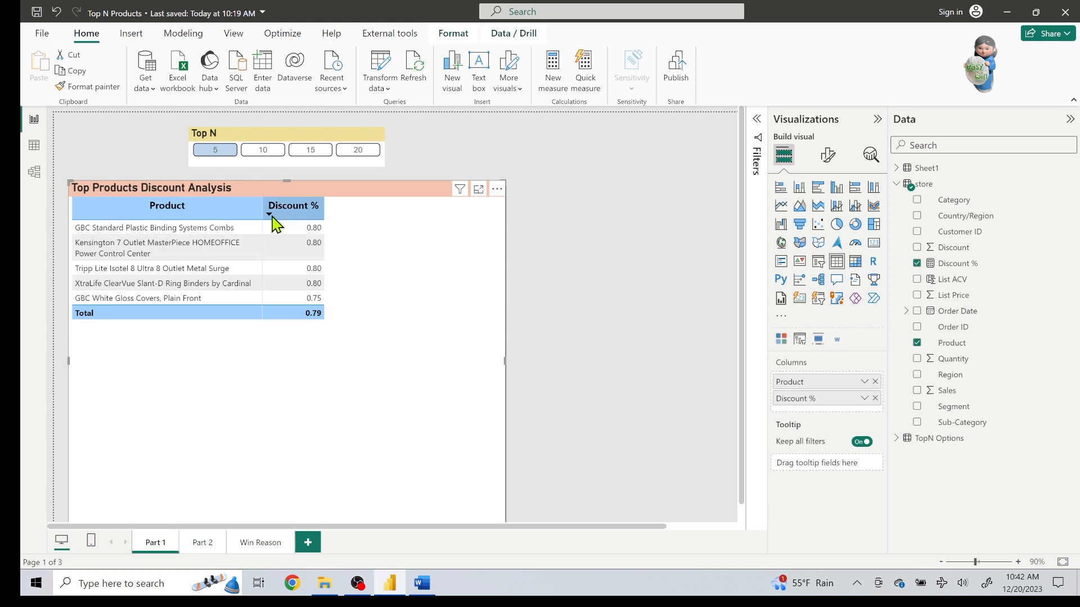
click(271, 224)
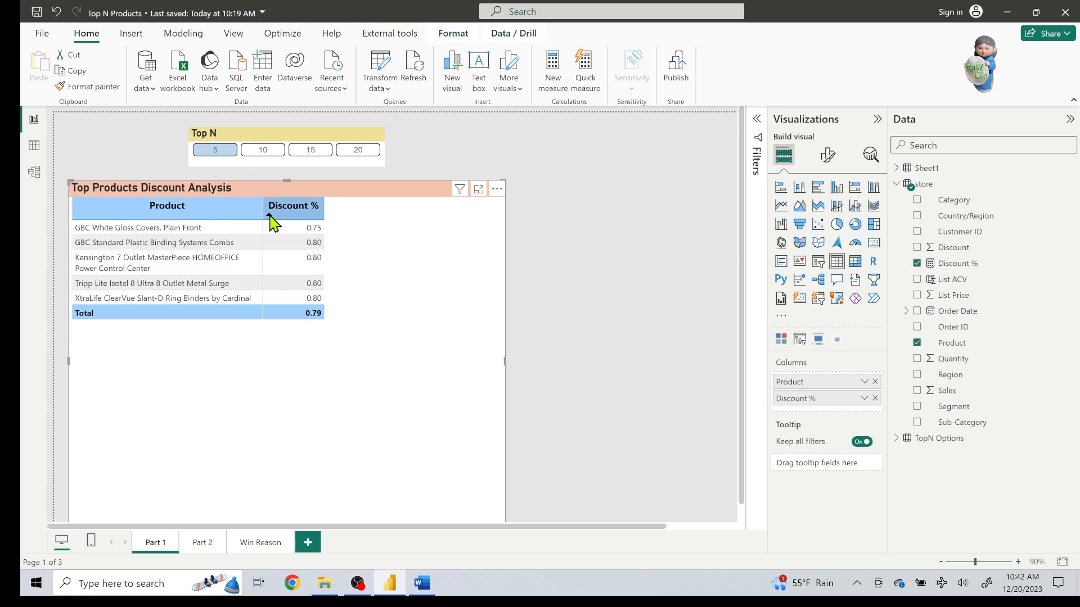
click(271, 216)
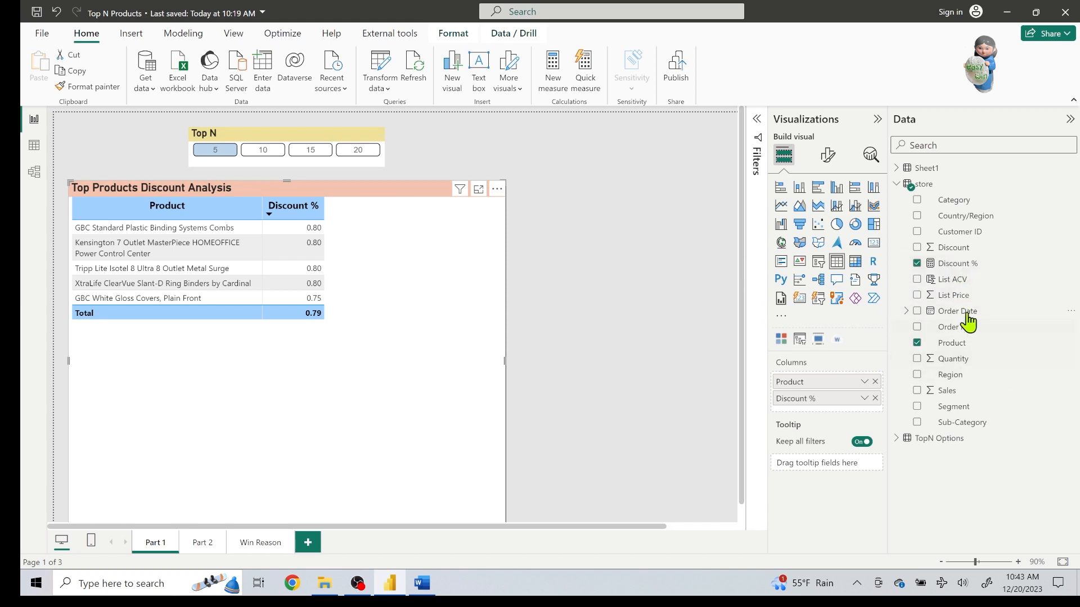
Step: Review the Rank_Product, Rank Product within Selected N and Selected N measure formulas and the TopN column in TopN Options
click(898, 439)
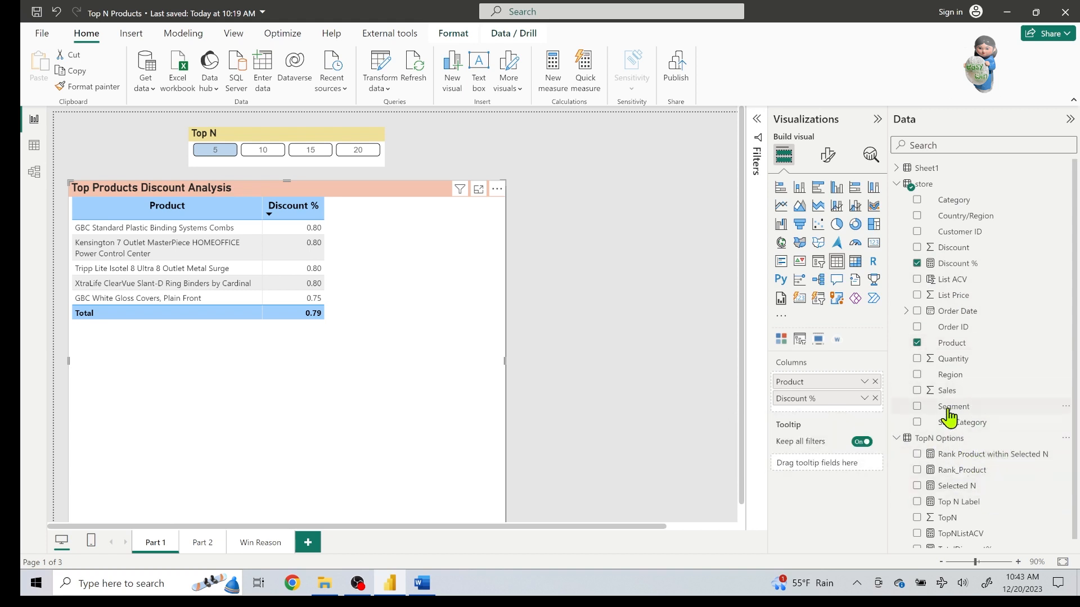
click(949, 475)
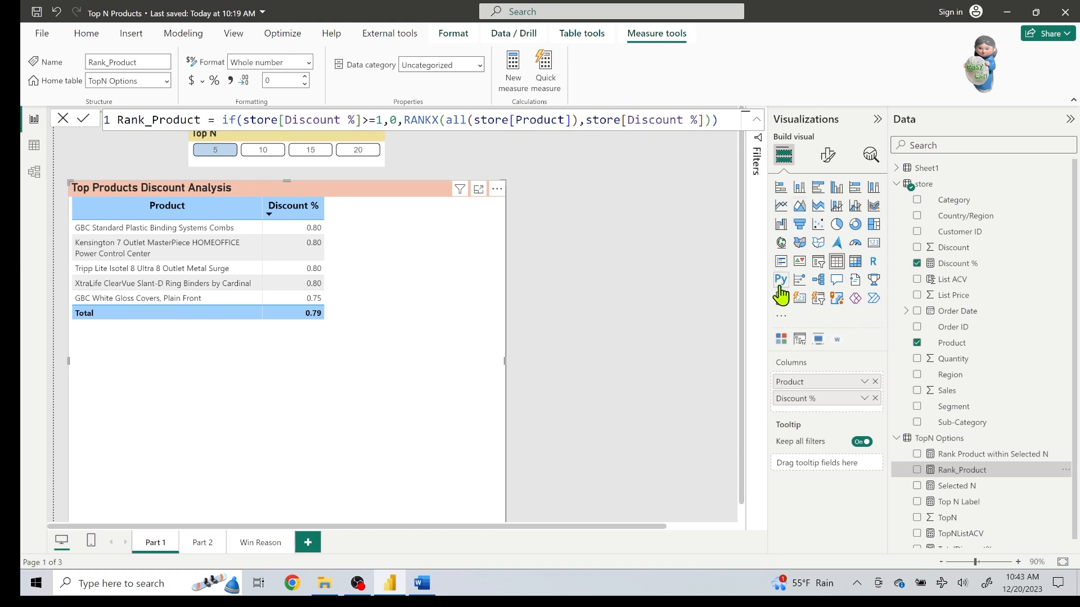
click(959, 456)
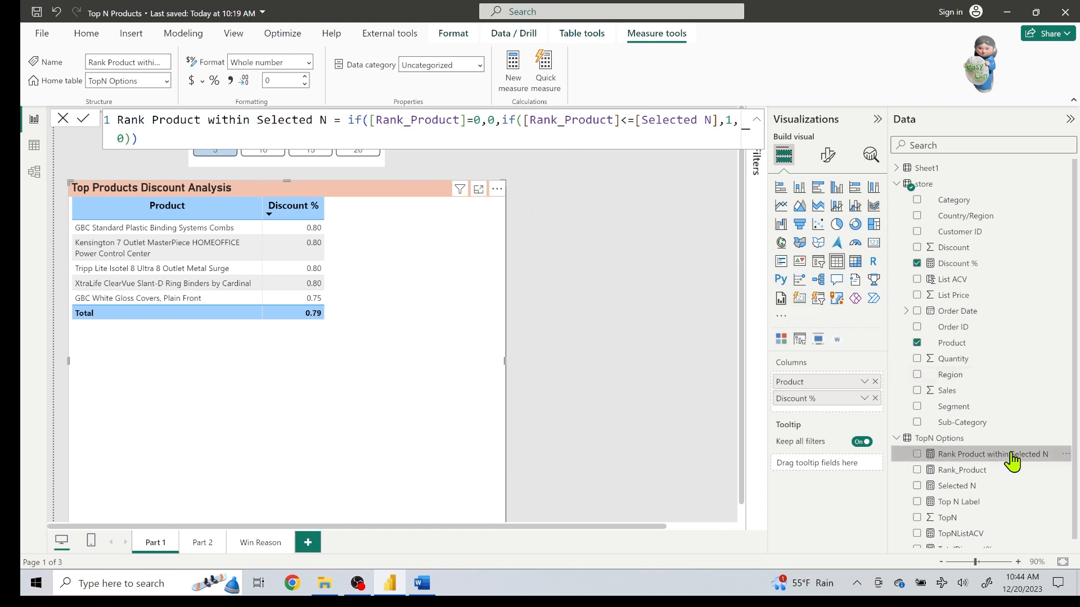
click(981, 493)
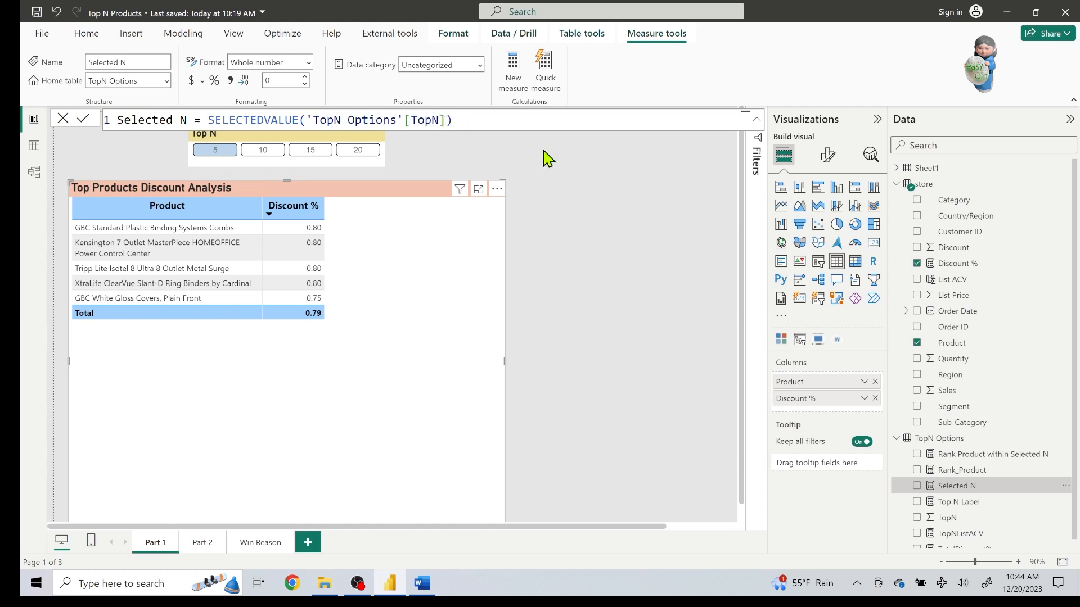
click(955, 521)
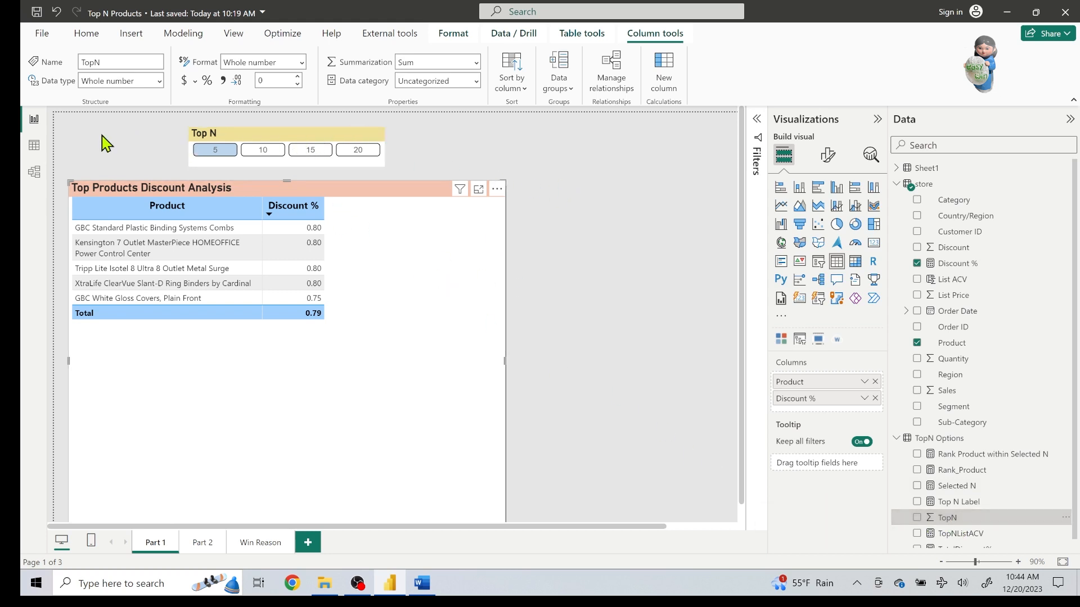
Step: Inspect the rows of the TopN Options table in the table view and return to the report
click(38, 152)
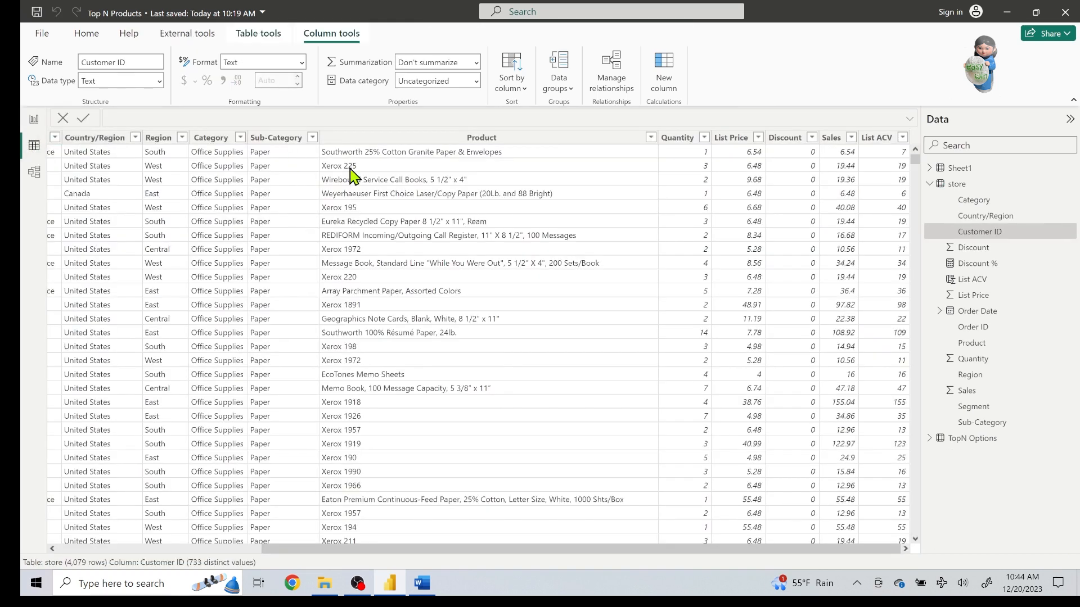
double_click(973, 438)
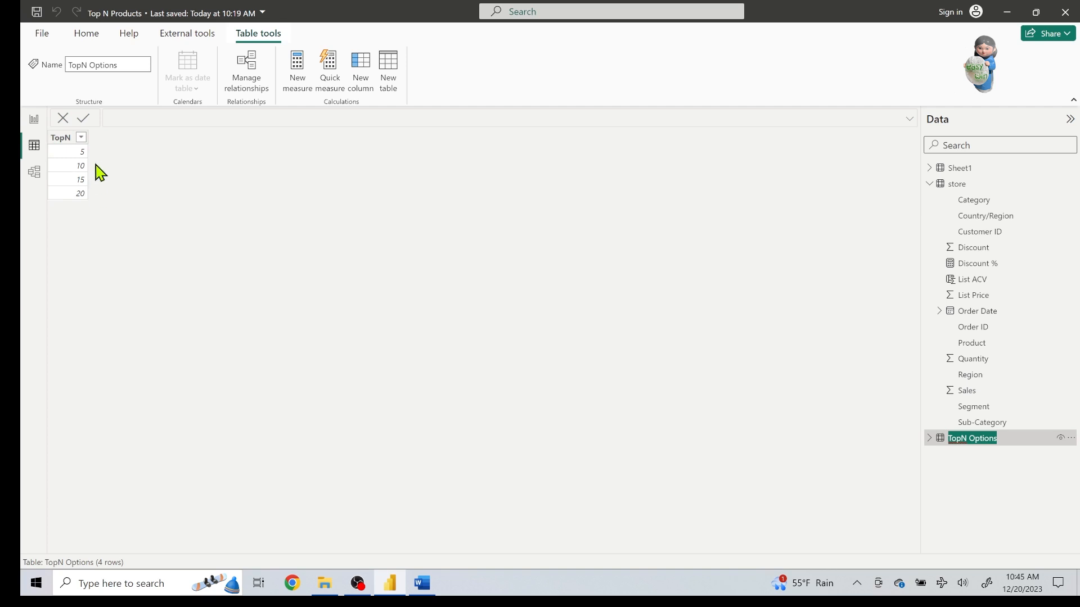
click(33, 119)
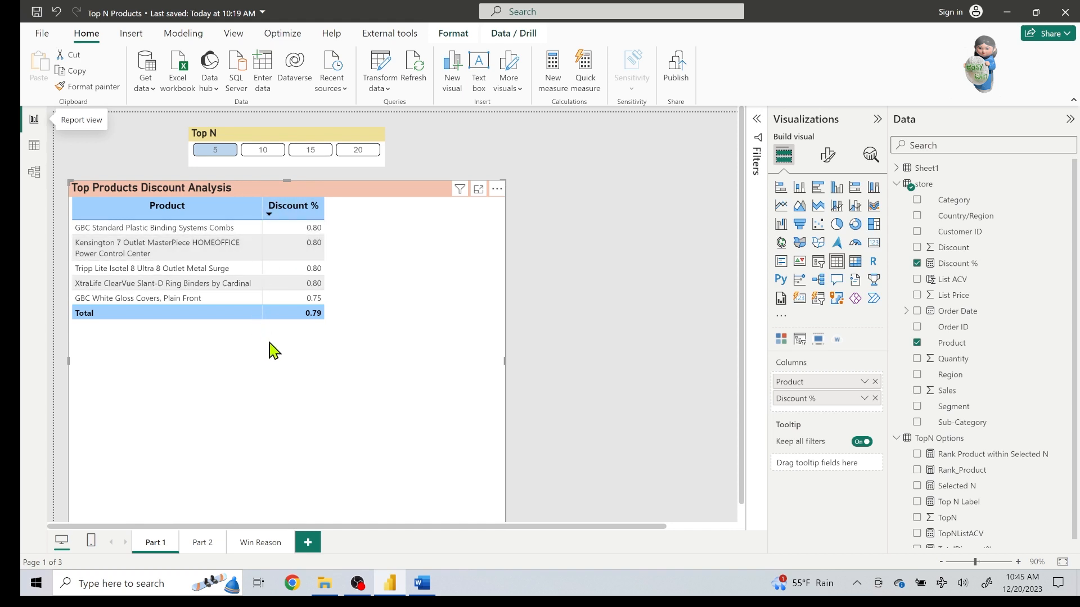
Step: Test the Top N slicer with 10 and 15, and set it back to 5
click(264, 157)
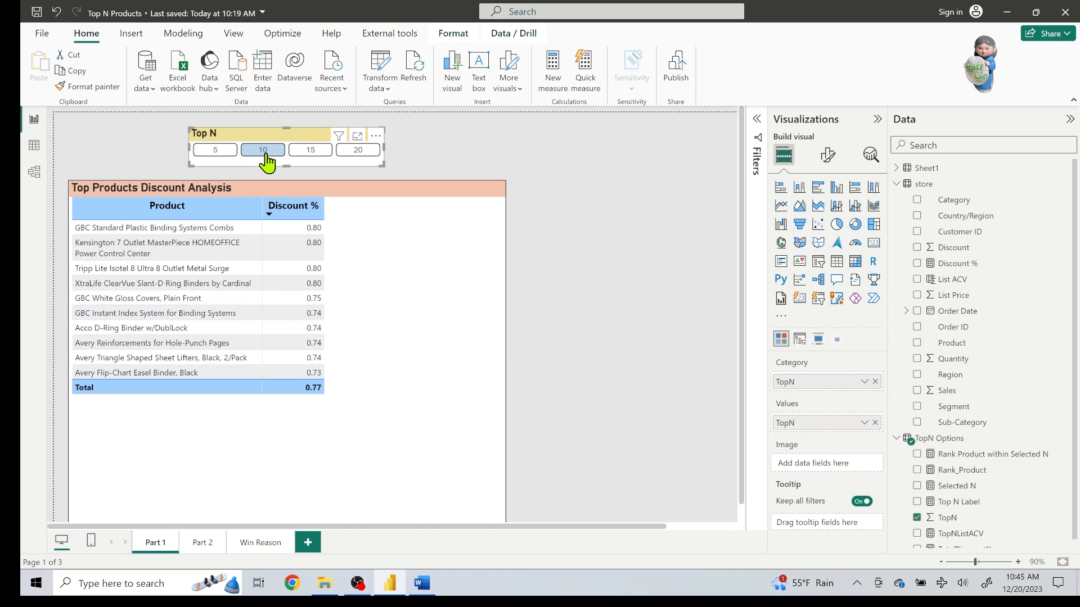
click(306, 153)
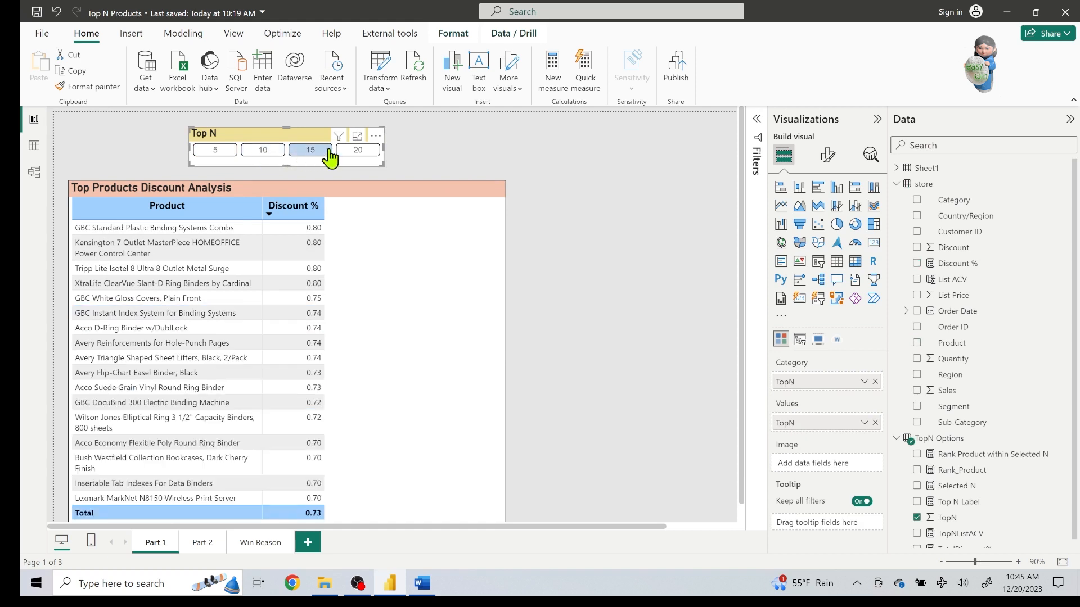
click(219, 152)
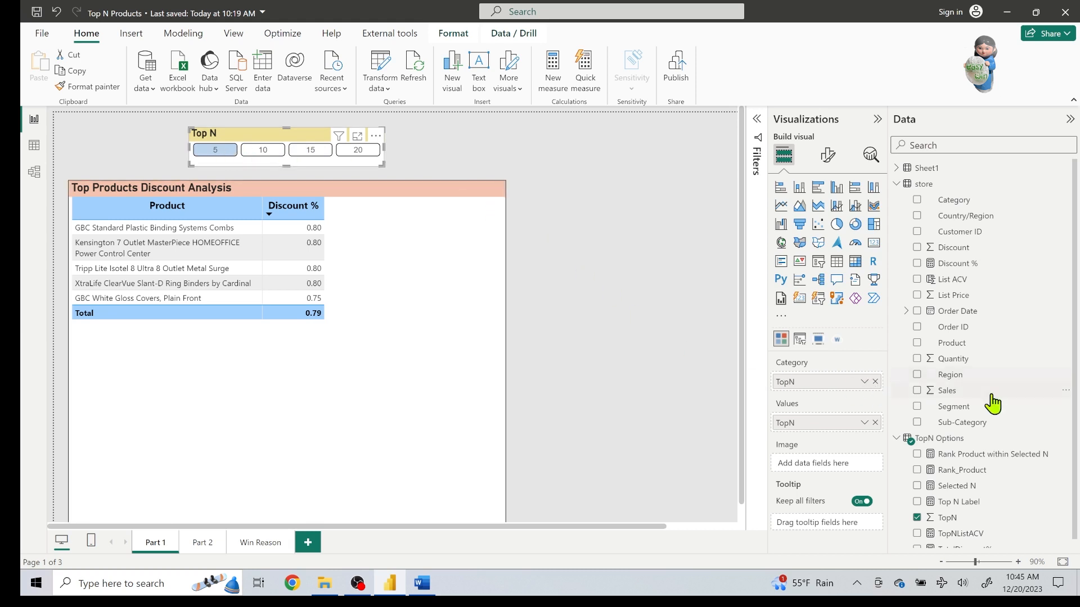
Step: Review the DAX formula of the store table's Discount % measure, which feeds the Top Products Discount Analysis table
scroll(990, 404, down, 1)
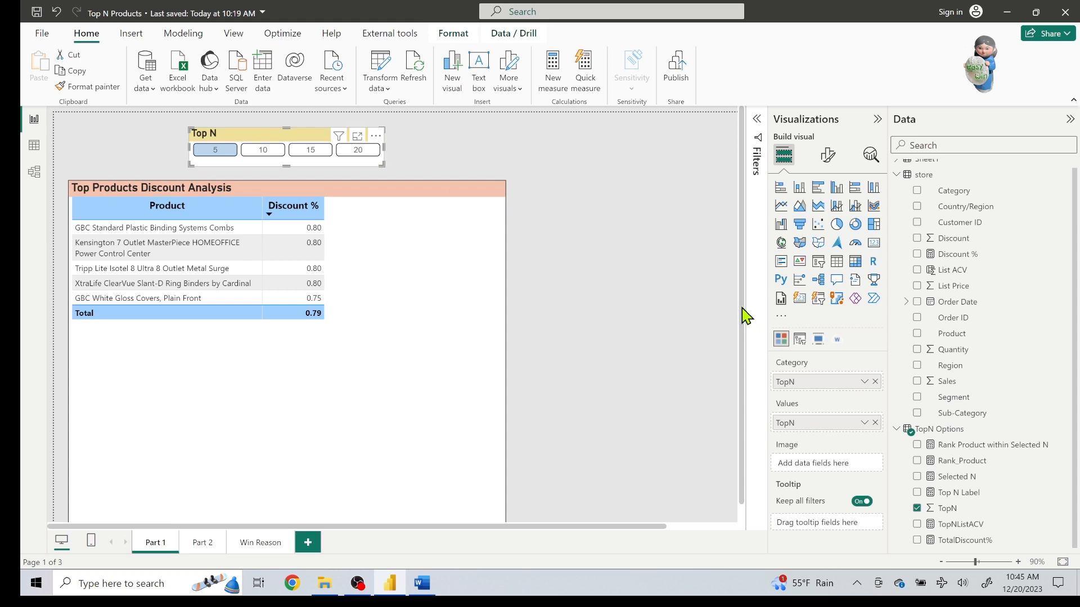
mouse_move(500, 208)
click(458, 289)
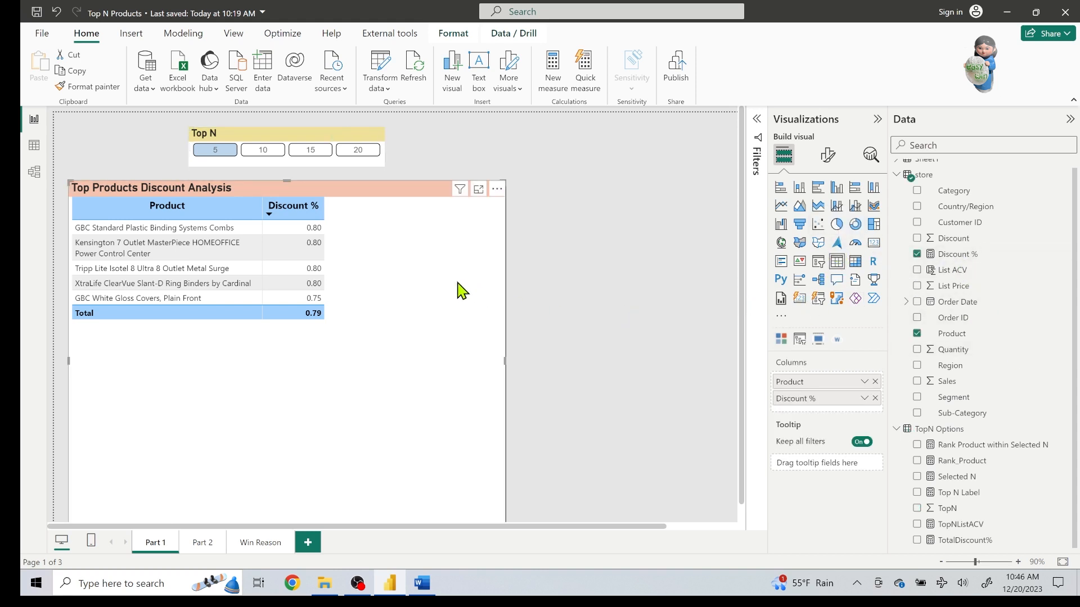
click(962, 262)
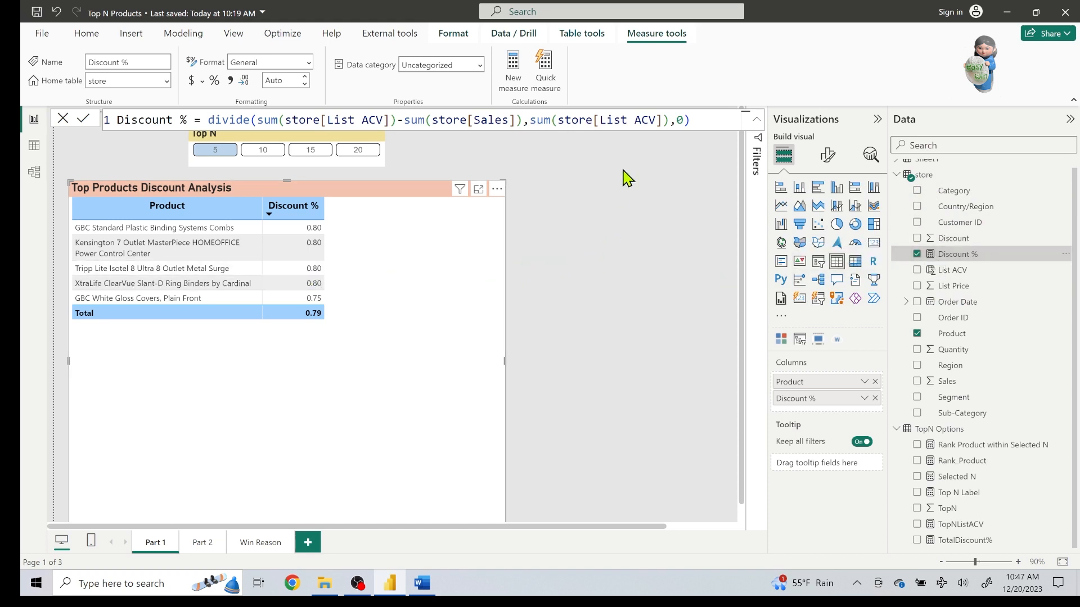
click(647, 380)
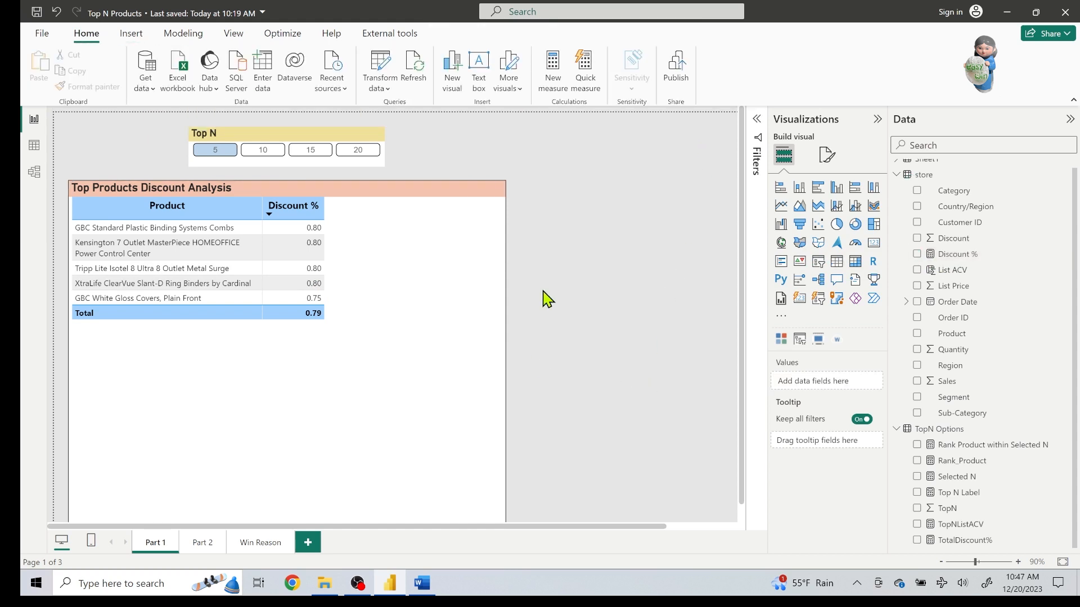
Step: Examine the Discount % and Rank Product within Selected N filter conditions on the Top Products Discount Analysis table
click(757, 119)
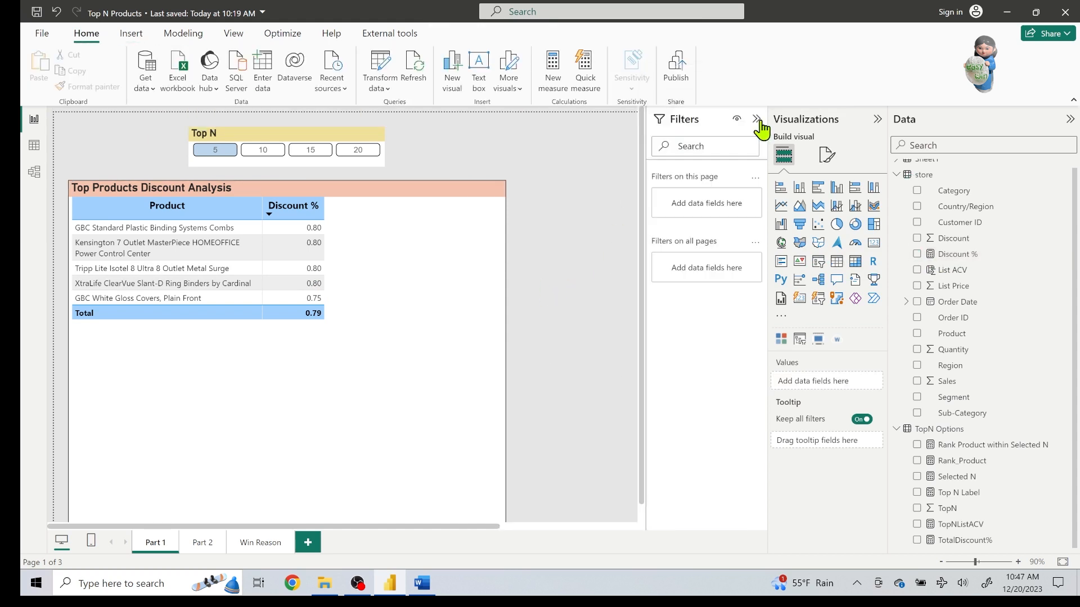
click(405, 305)
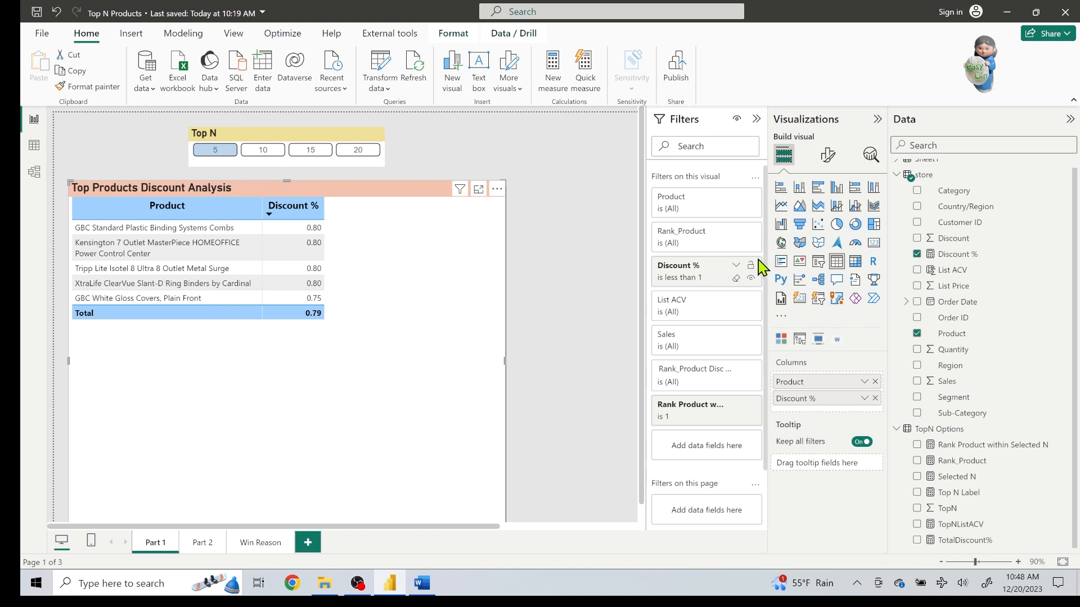
click(737, 266)
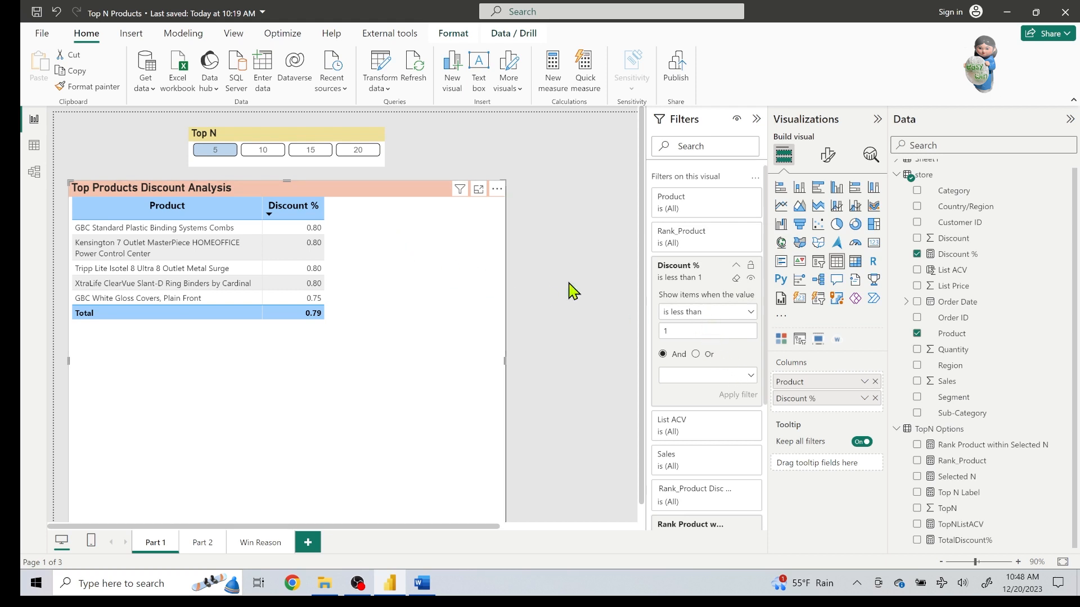
click(736, 267)
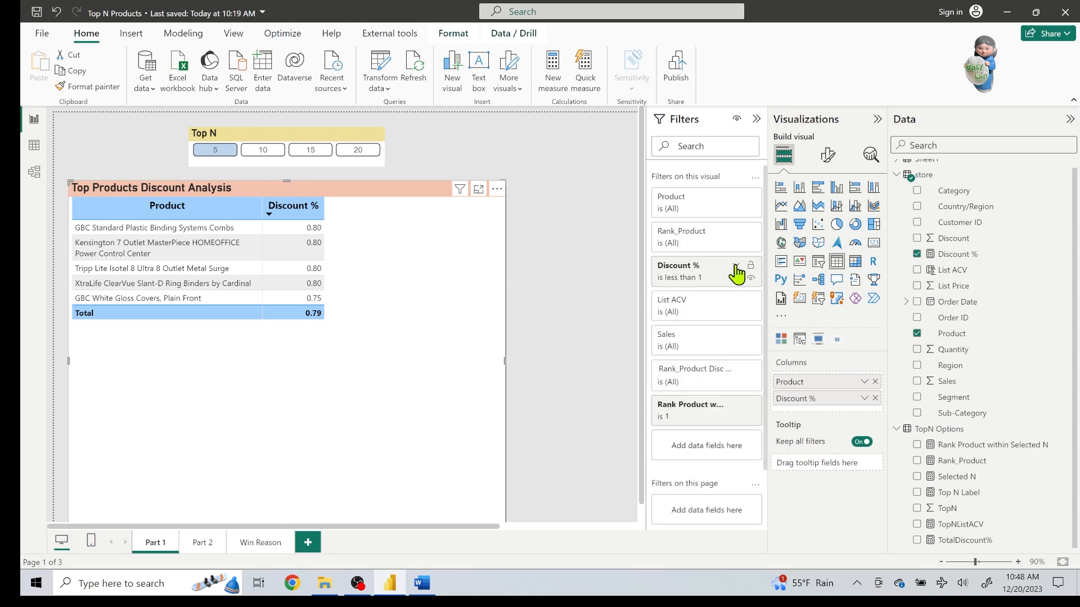
click(731, 405)
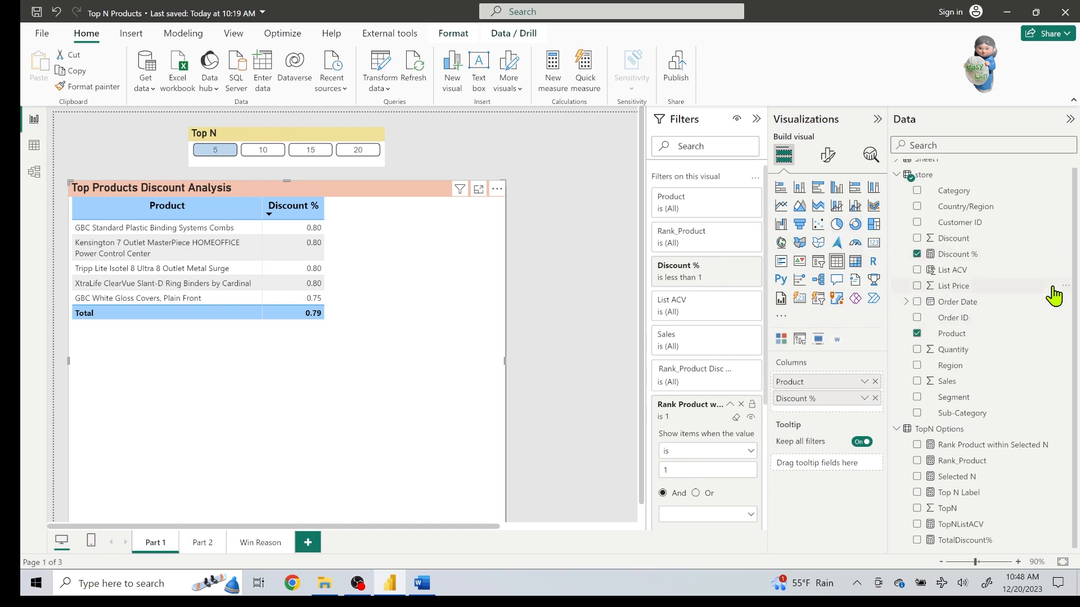
Step: Check the formula of the Rank Product within Selected N measure against the visual's filter
click(1008, 456)
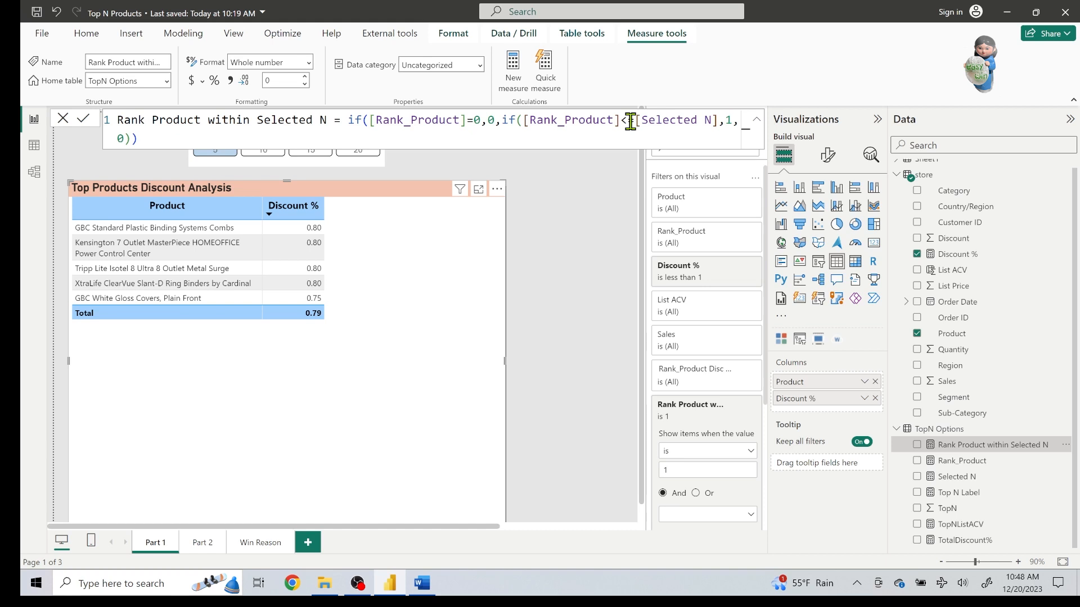
text(=)
click(614, 253)
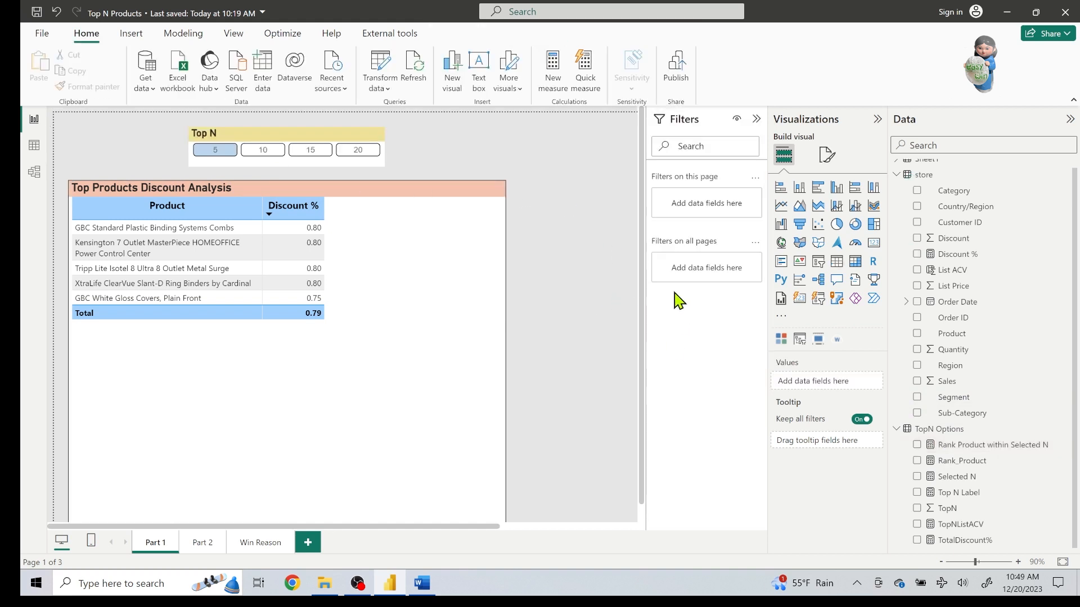
Step: Reselect the Top Products Discount Analysis table and switch to the Word document PBI Top N Discount with the DAX notes
click(469, 263)
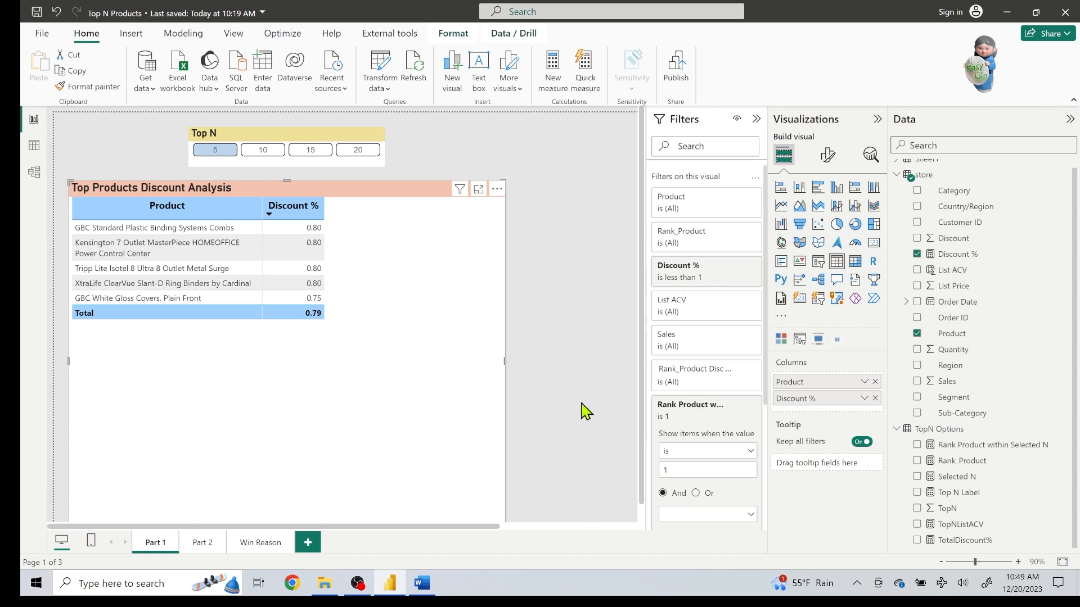
click(423, 585)
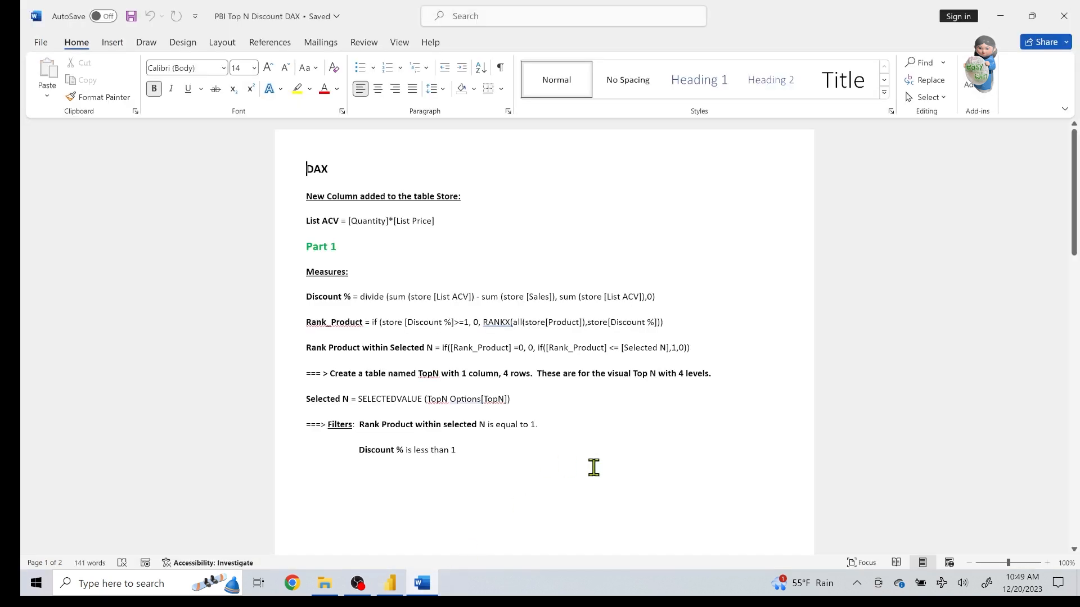